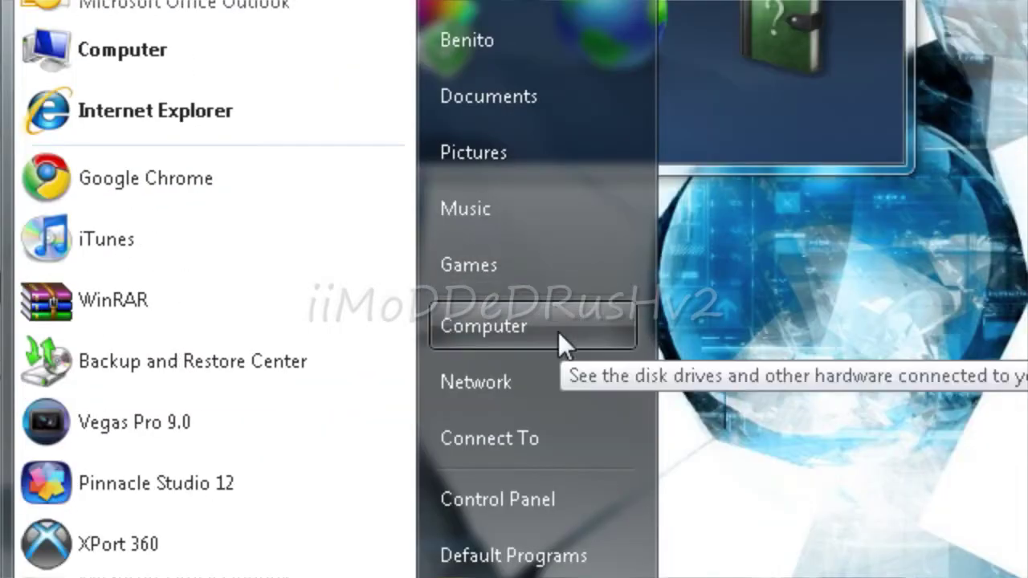
Step: View the computer's system properties, and check the system files patch page in VistaGlazz before closing it
right_click(558, 10)
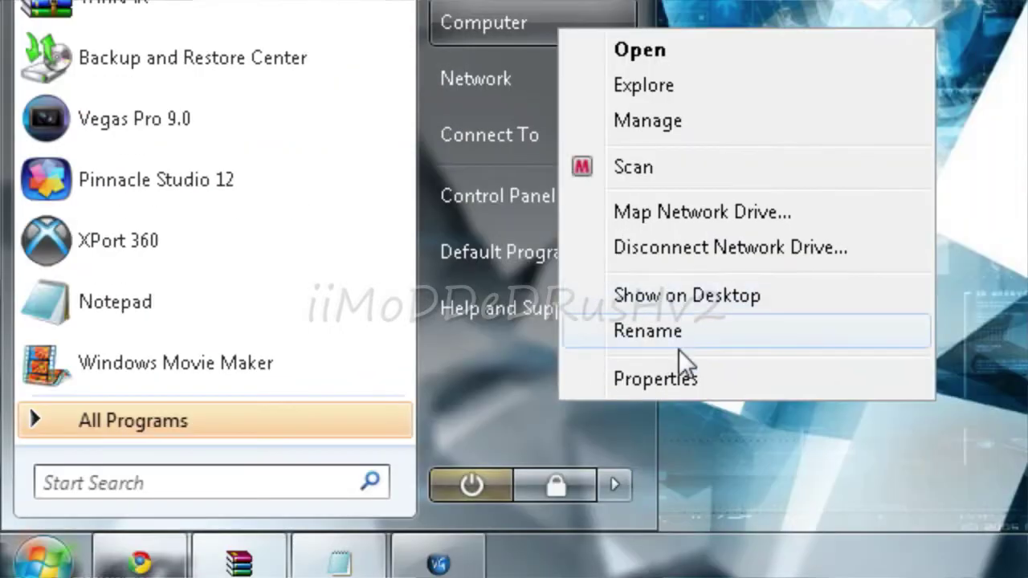
left_click(680, 376)
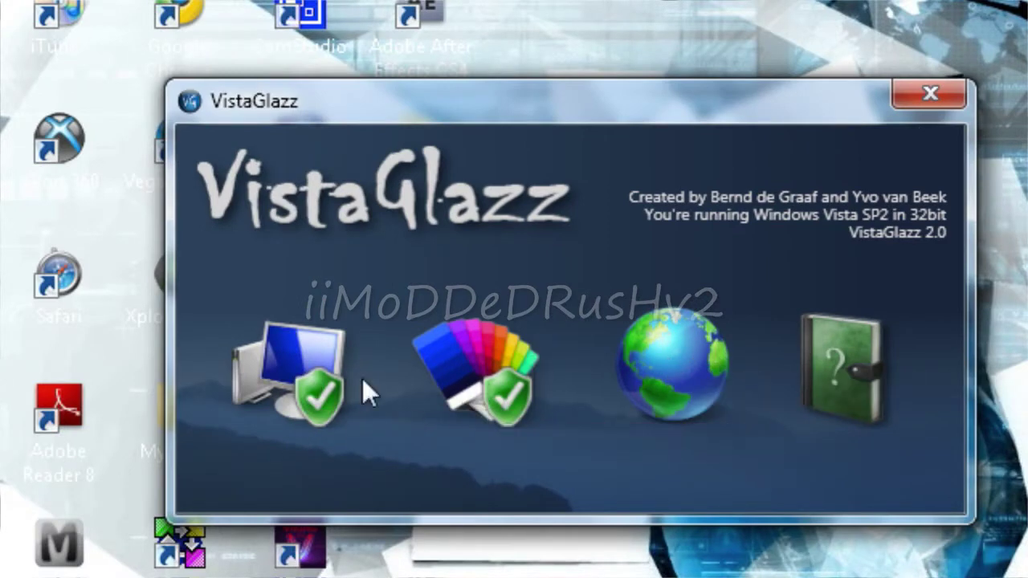
left_click(328, 391)
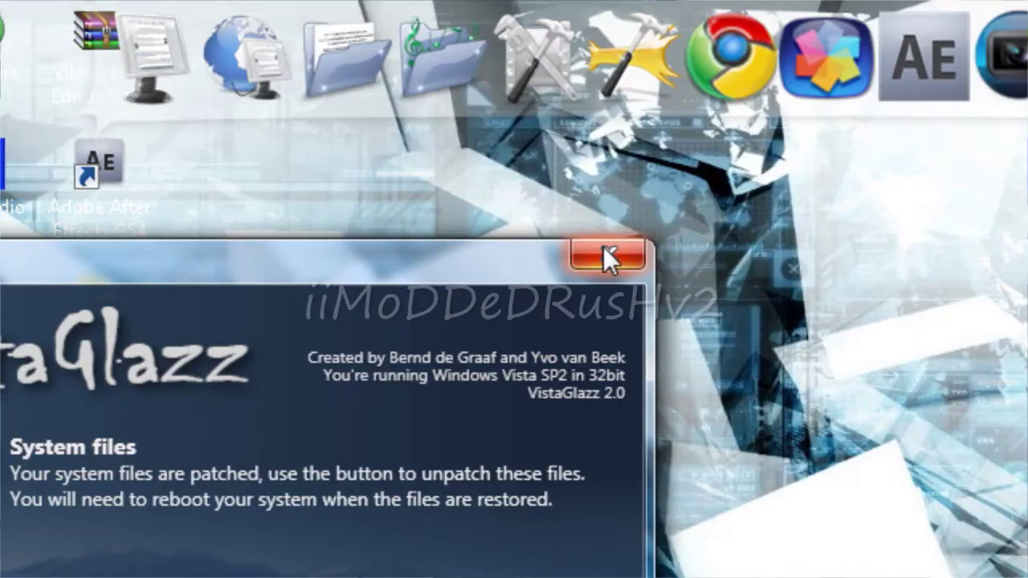
left_click(603, 250)
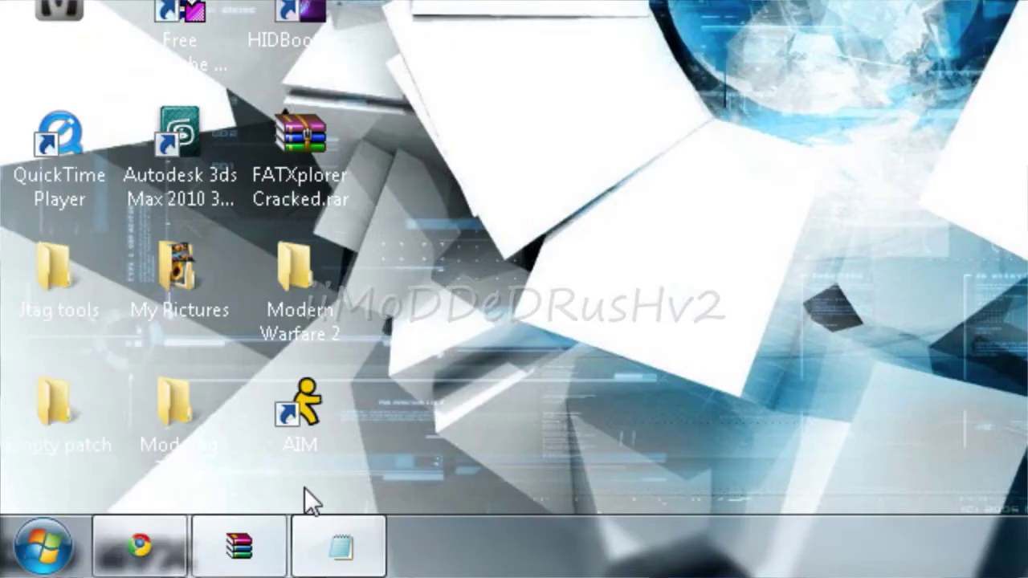
Step: Extract the Windows 7 folder from the Theme folder of the Windows 7 style RAR archive to the desktop
left_click(245, 533)
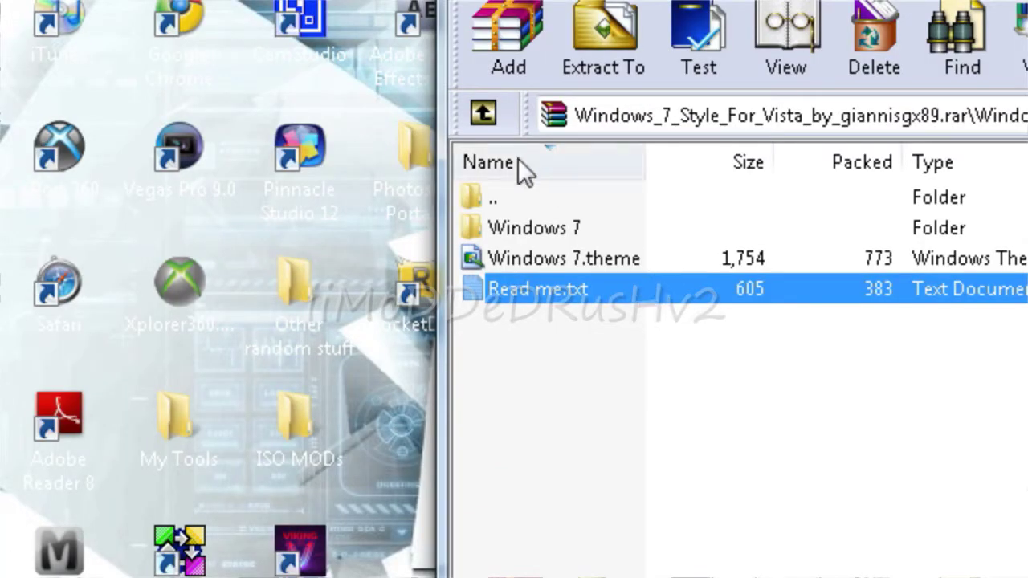
double_click(512, 197)
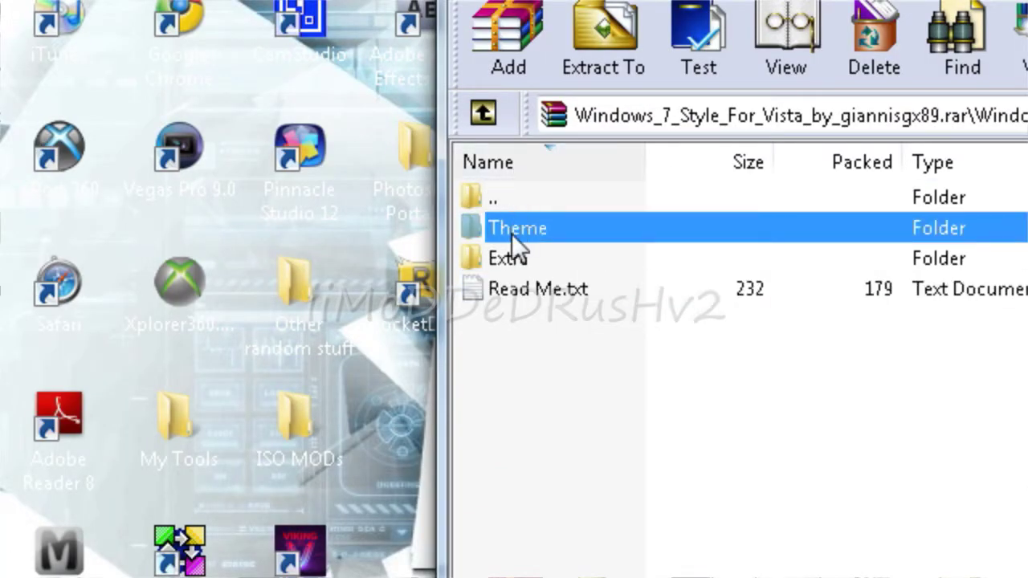
double_click(511, 234)
left_click(525, 232)
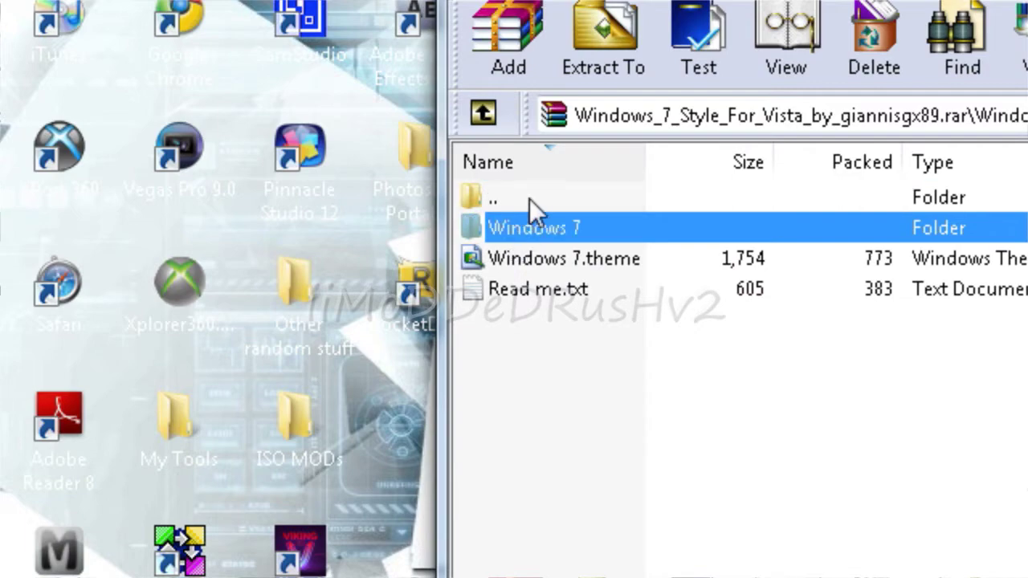
left_click_drag(530, 227, 716, 389)
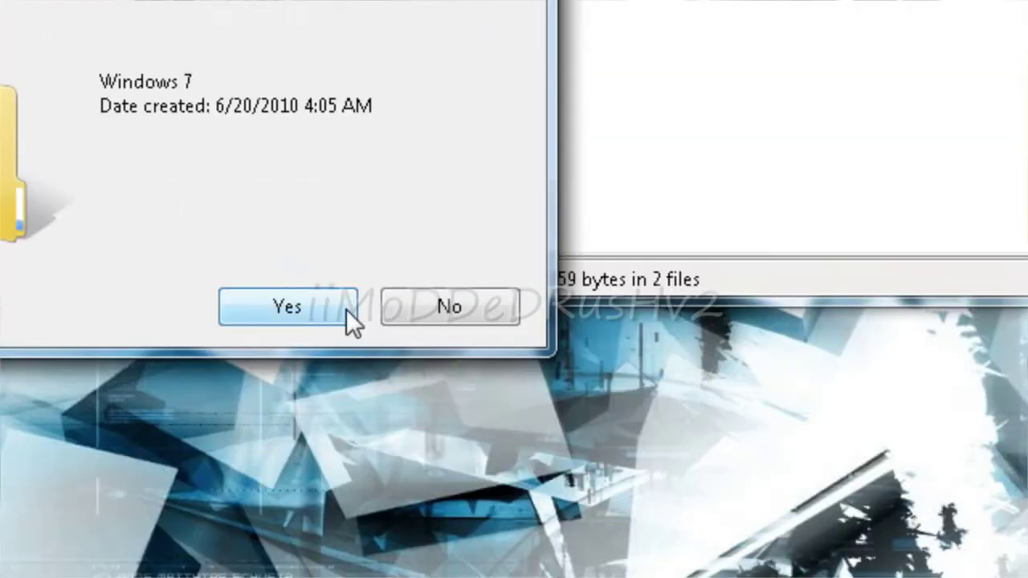
Step: Merge the extracted folder with the existing Windows 7 folder, answering all file and folder conflicts, and minimize the archive window
left_click(346, 309)
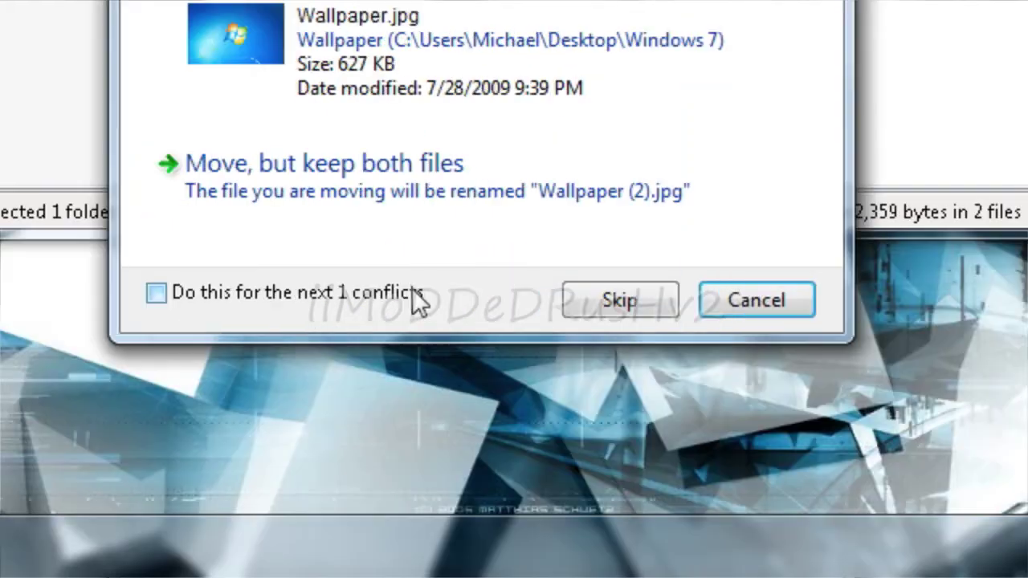
left_click(257, 291)
left_click(426, 294)
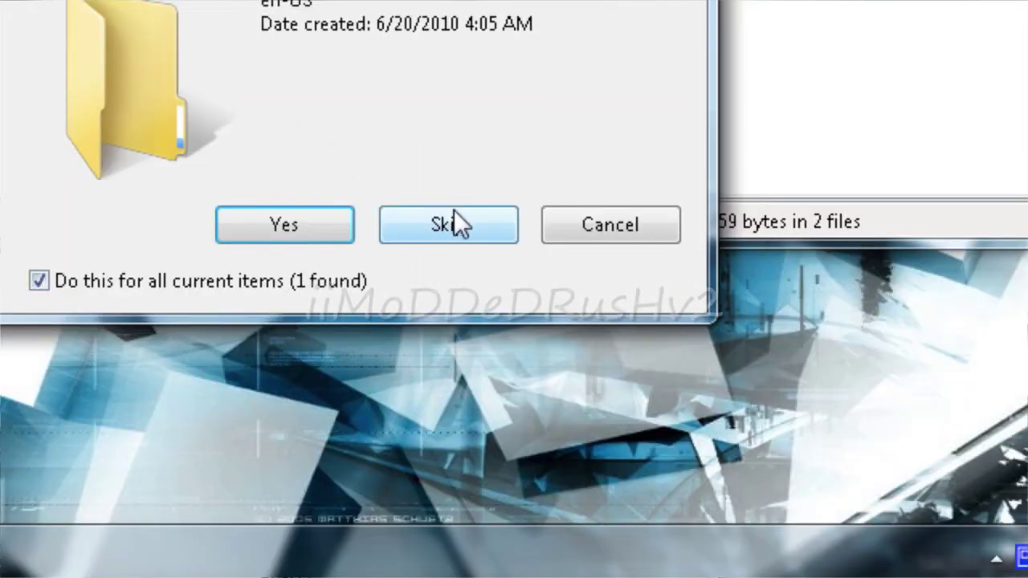
left_click(306, 238)
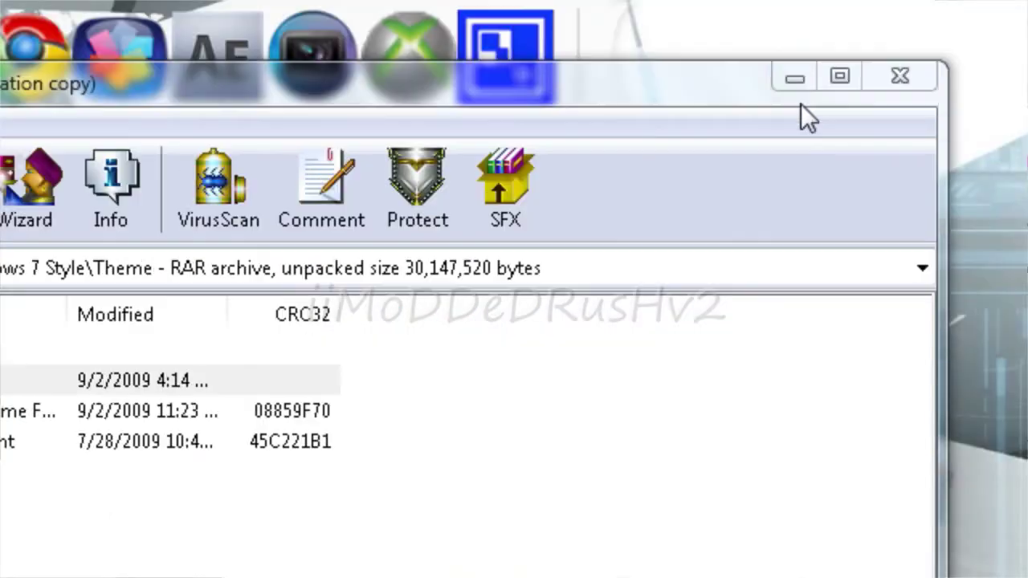
left_click(795, 77)
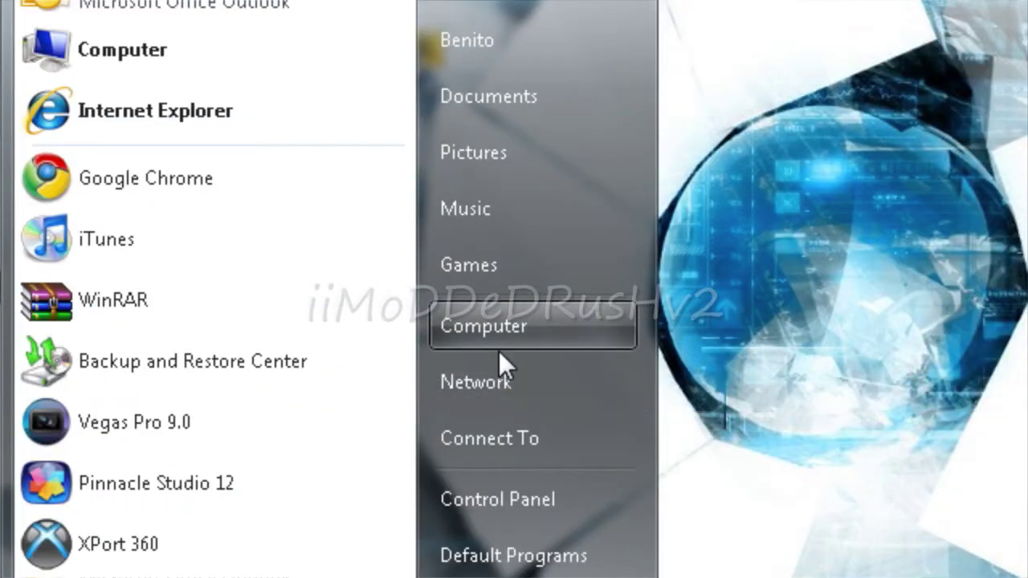
Step: Browse to the Themes folder in C:\Windows\Resources
left_click(498, 491)
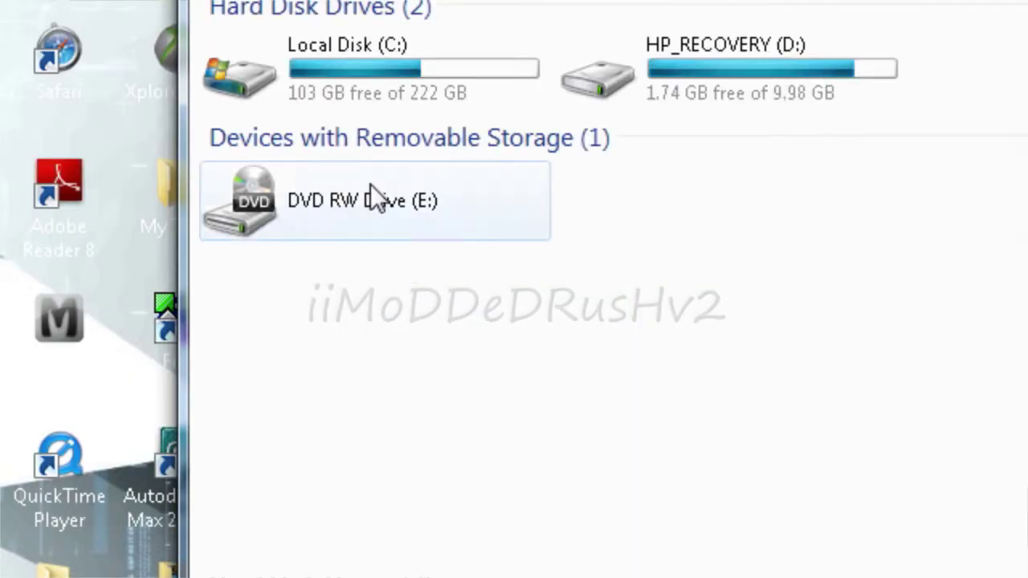
left_click(291, 36)
double_click(291, 197)
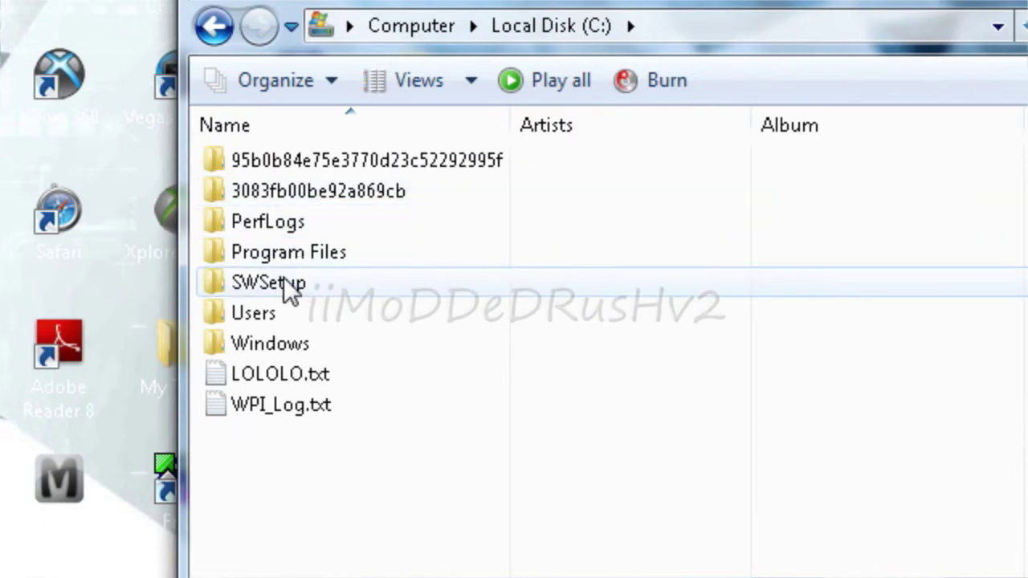
left_click(277, 340)
double_click(277, 339)
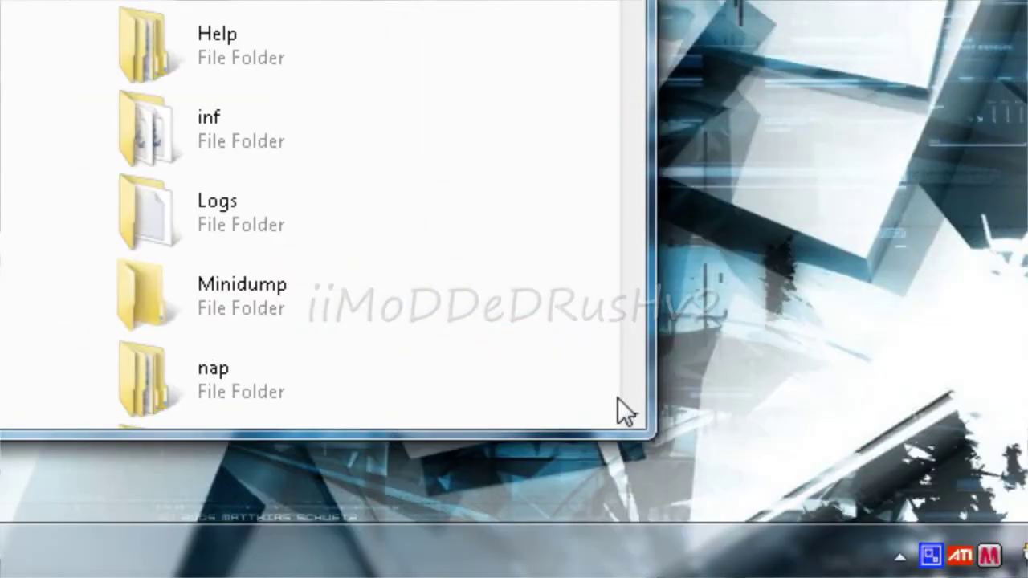
left_click(631, 416)
left_click(631, 416)
left_click(631, 415)
left_click(631, 416)
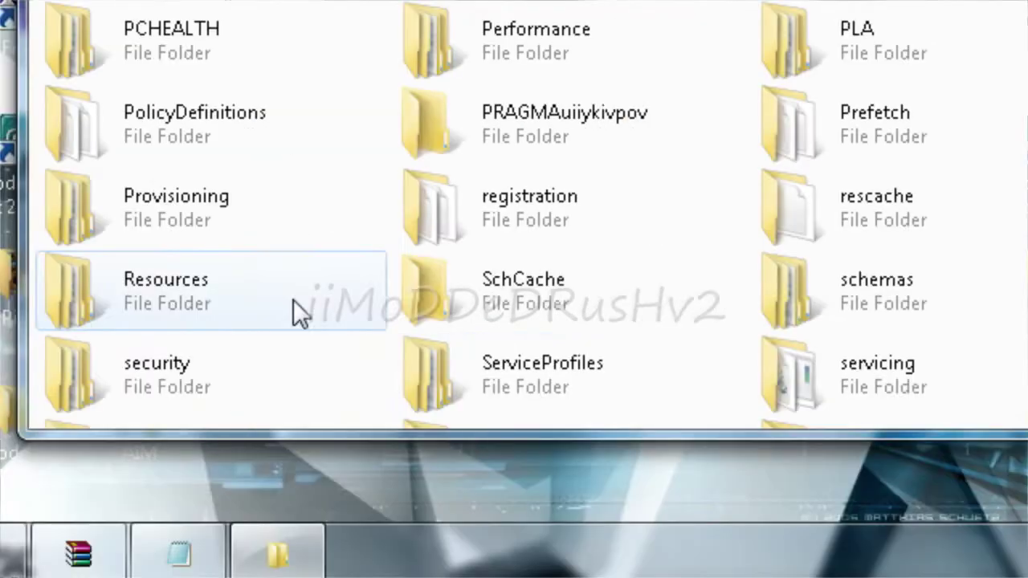
double_click(282, 291)
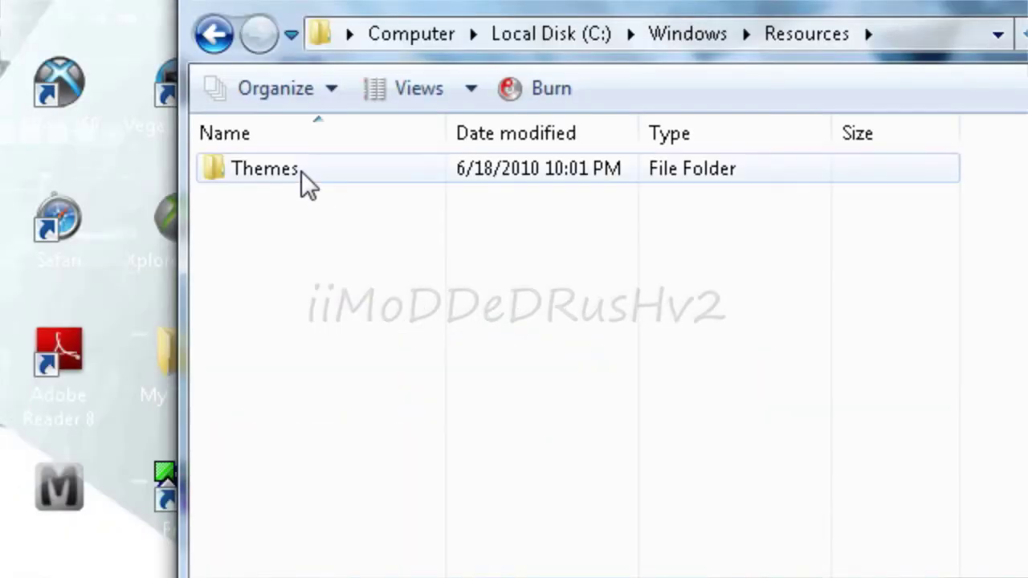
double_click(301, 171)
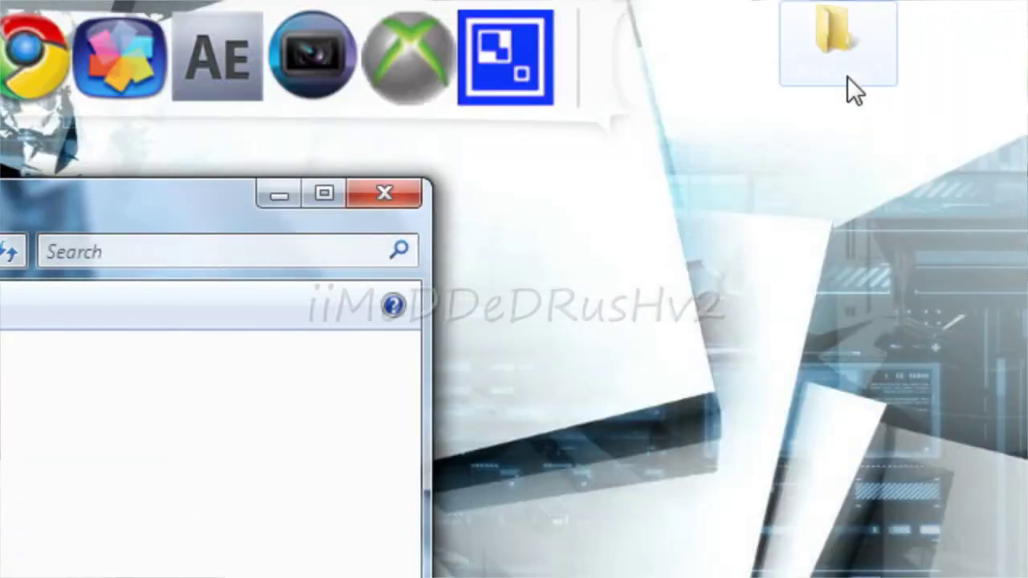
Step: Try to move the Windows 7 folder from the desktop into the Themes folder, and close the folder window
left_click_drag(847, 76, 87, 577)
left_click_drag(284, 355, 805, 197)
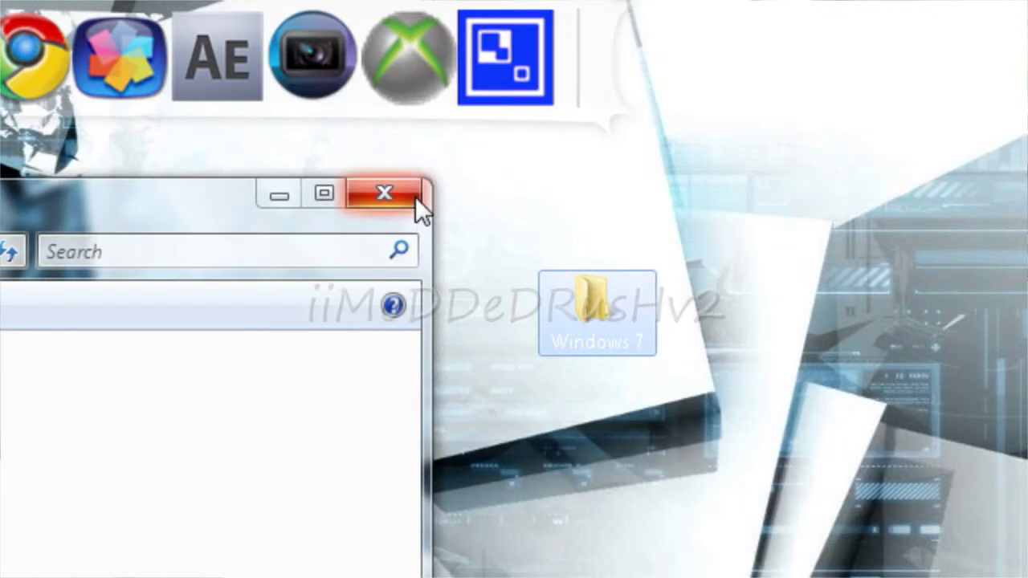
left_click(570, 39)
left_click_drag(585, 324, 3, 21)
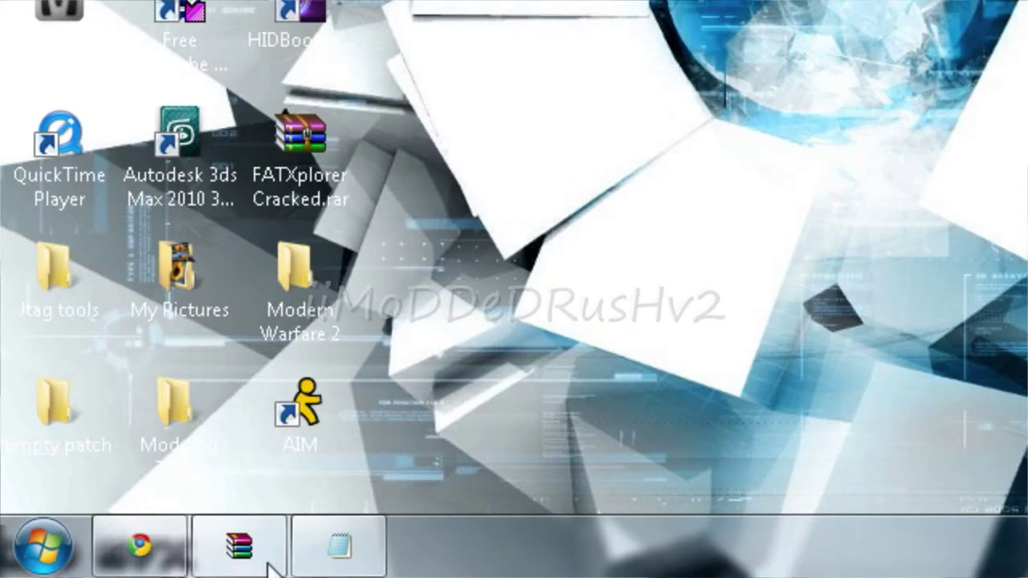
Step: Preview Windows 7.theme from the archive, cancel the theme settings and return to the archive's parent folder
left_click(267, 564)
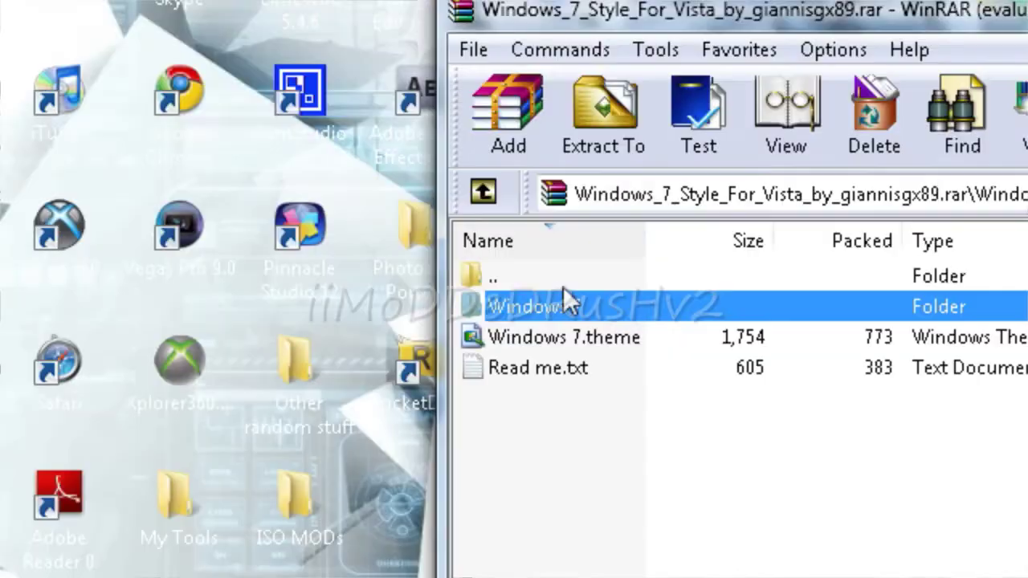
left_click(559, 337)
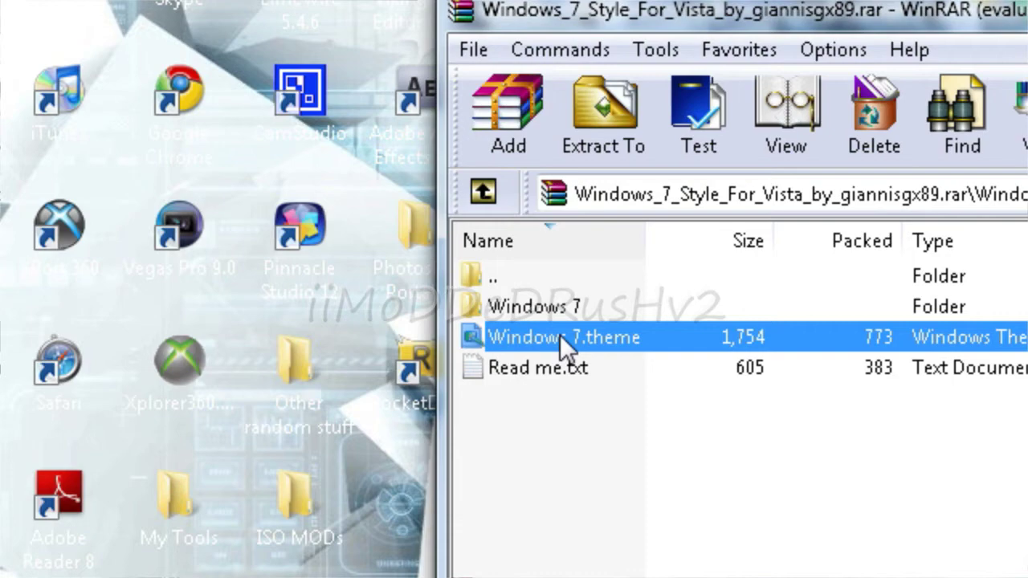
double_click(560, 337)
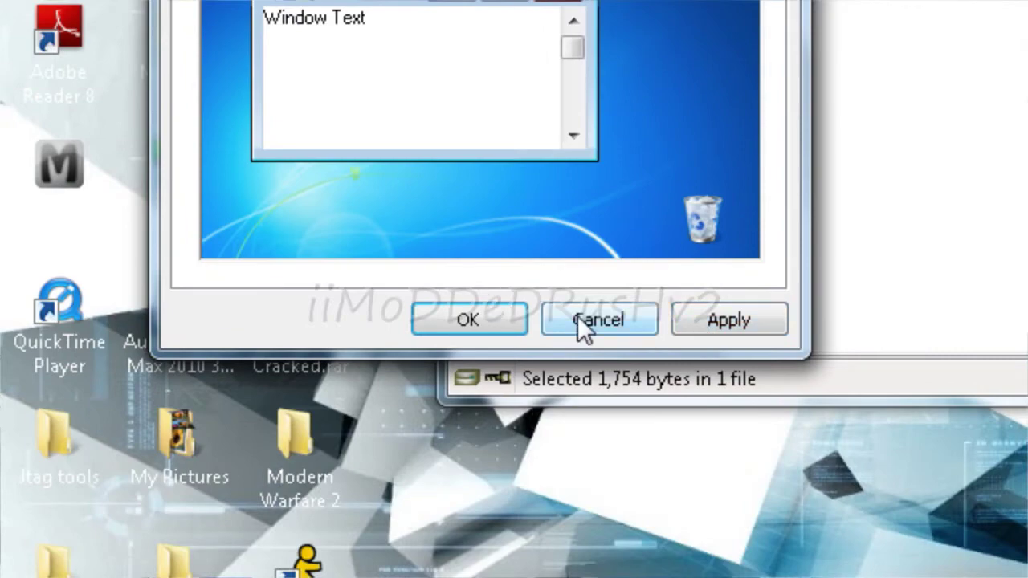
left_click(580, 321)
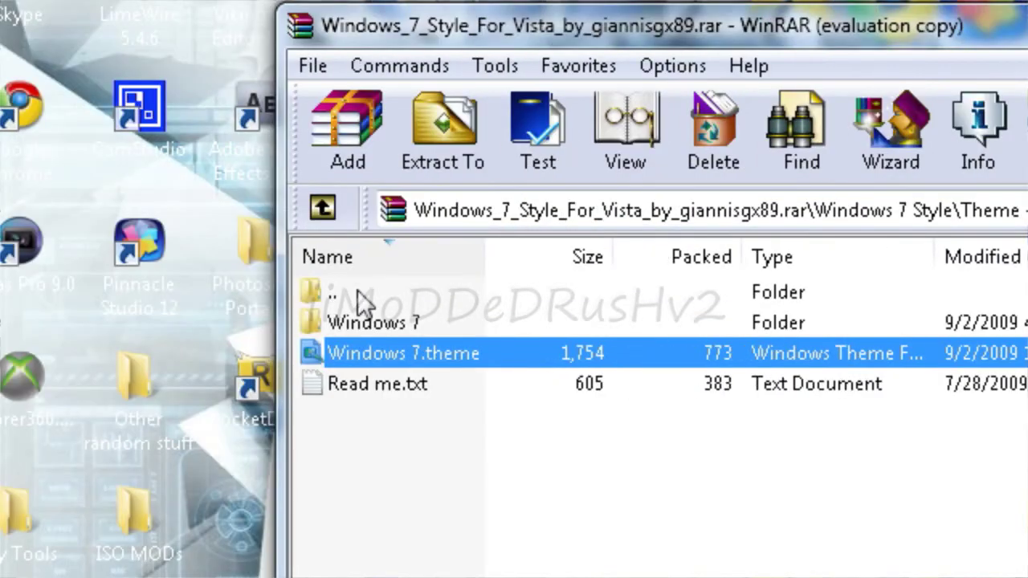
left_click(358, 294)
double_click(358, 294)
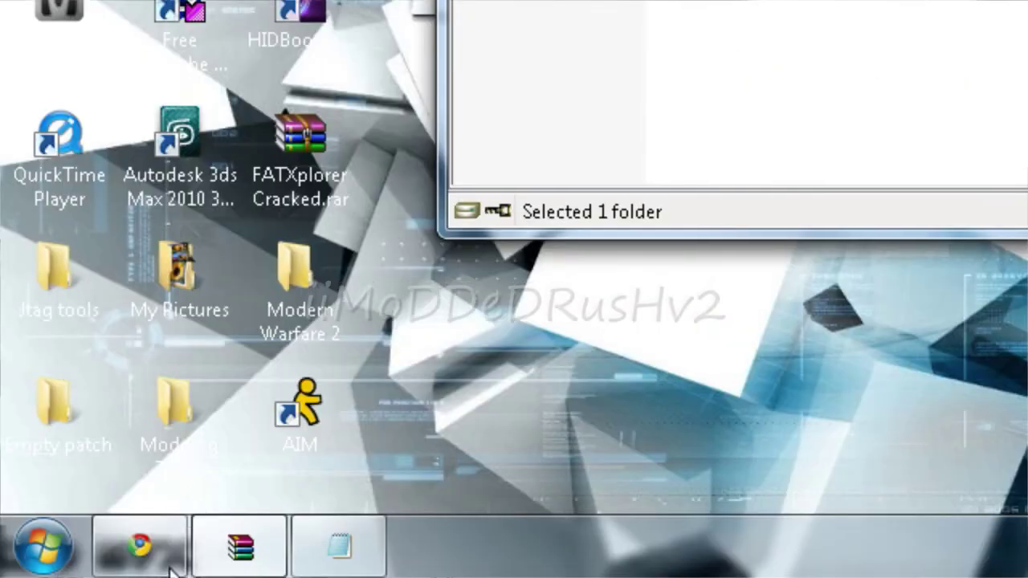
Step: Open the Registry Editor by running regedit from the Run dialog
left_click(169, 566)
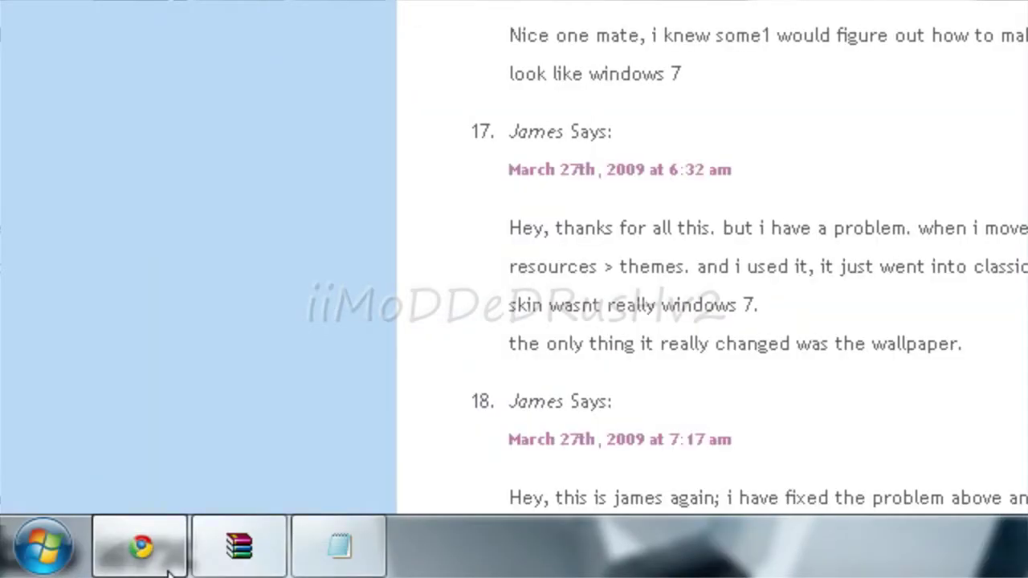
left_click(141, 547)
left_click(45, 546)
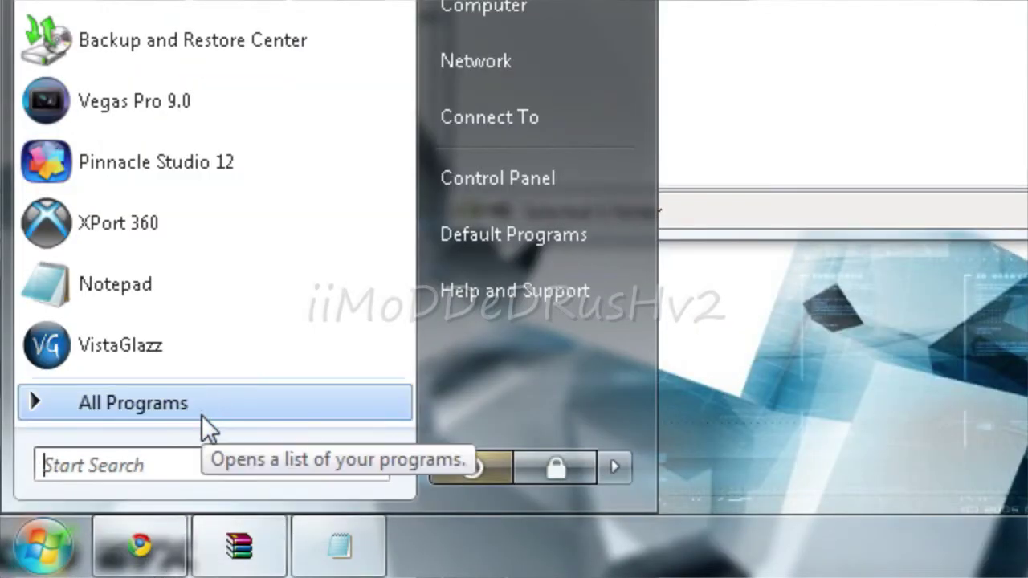
type("run")
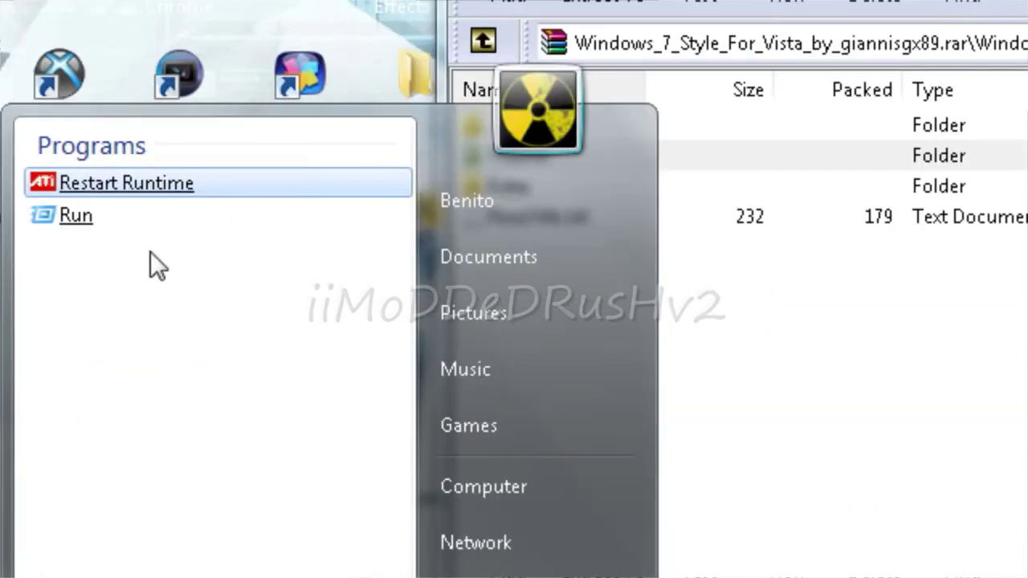
left_click(112, 223)
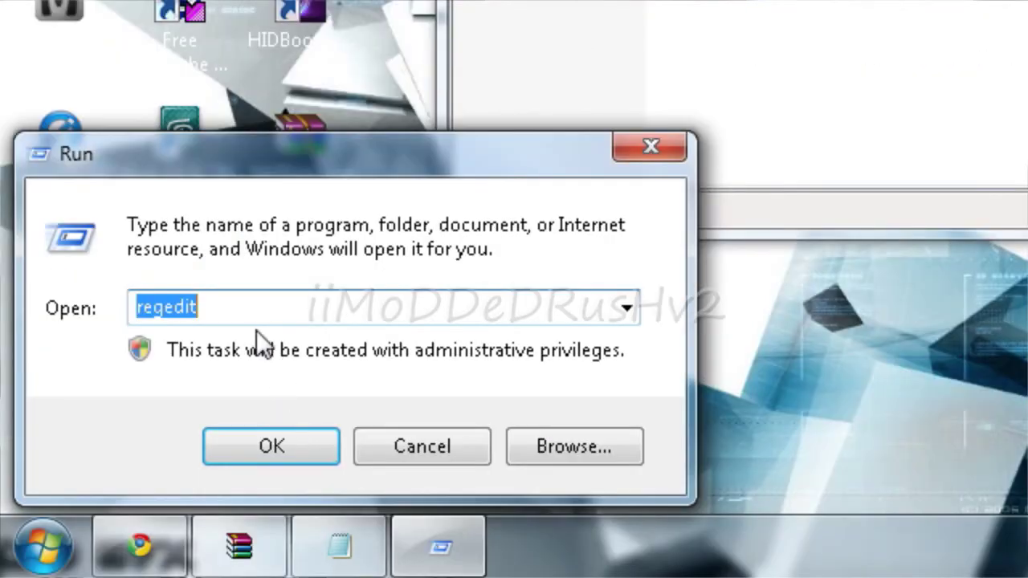
left_click(245, 305)
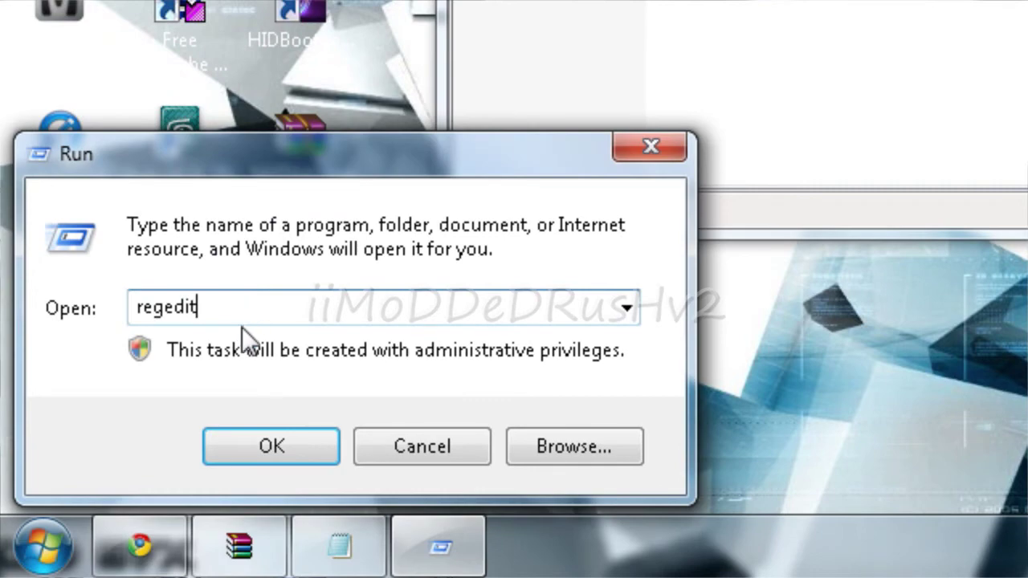
left_click(257, 447)
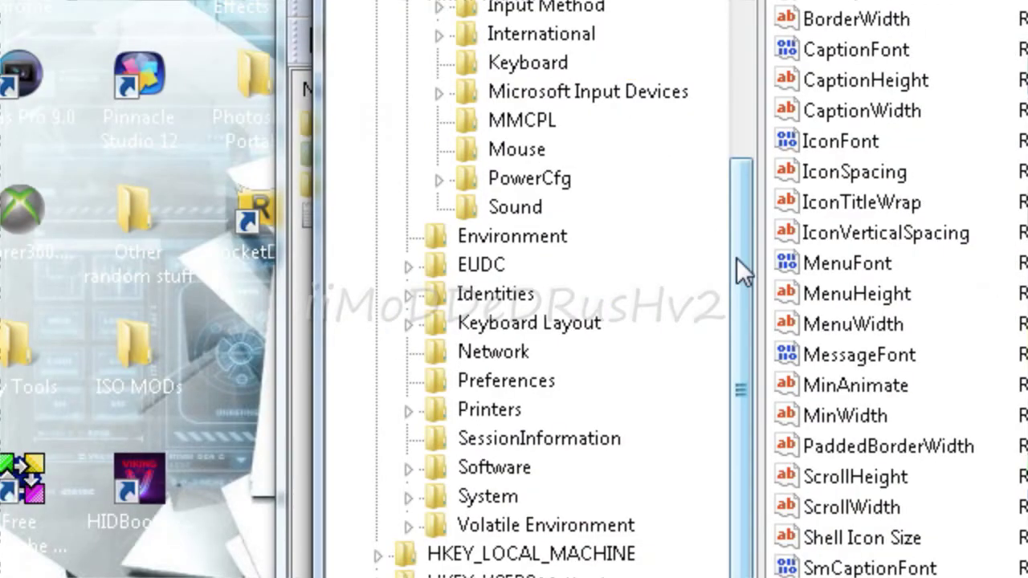
Step: Collapse the registry tree and navigate through HKEY_CURRENT_USER, Control Panel and Desktop to the WindowMetrics key
left_click_drag(899, 110, 901, 0)
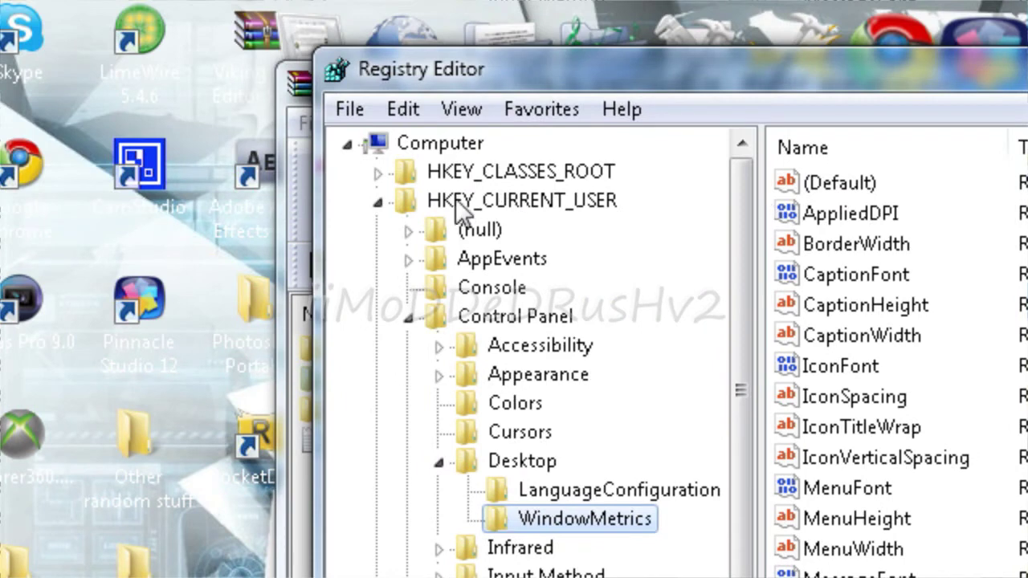
left_click(378, 200)
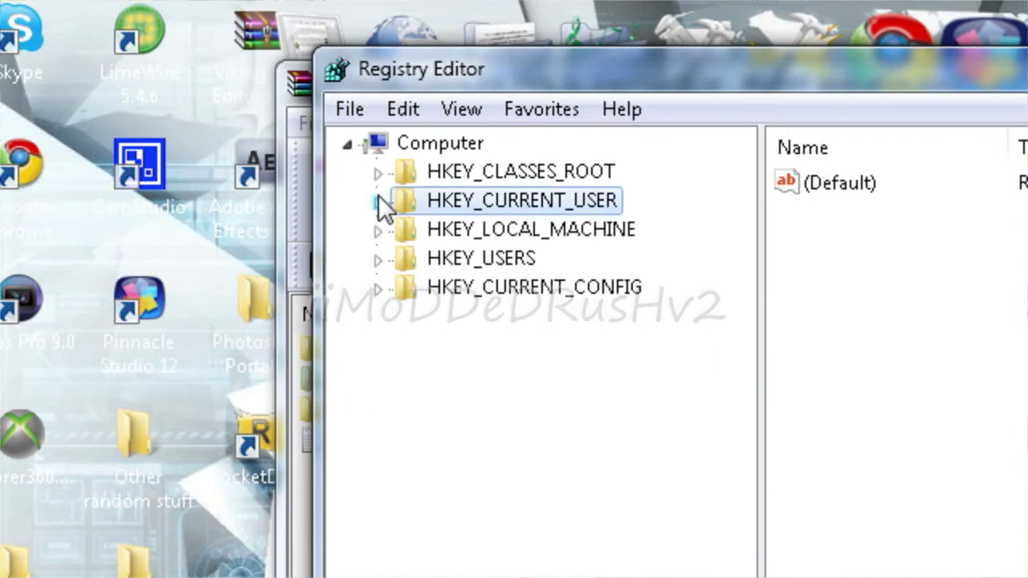
left_click(377, 201)
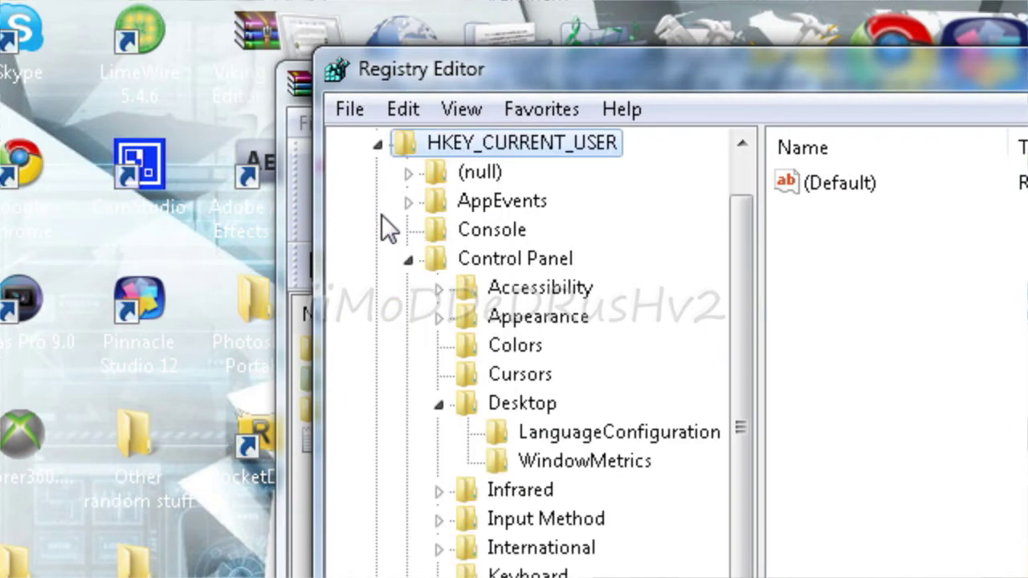
left_click(408, 261)
left_click(408, 260)
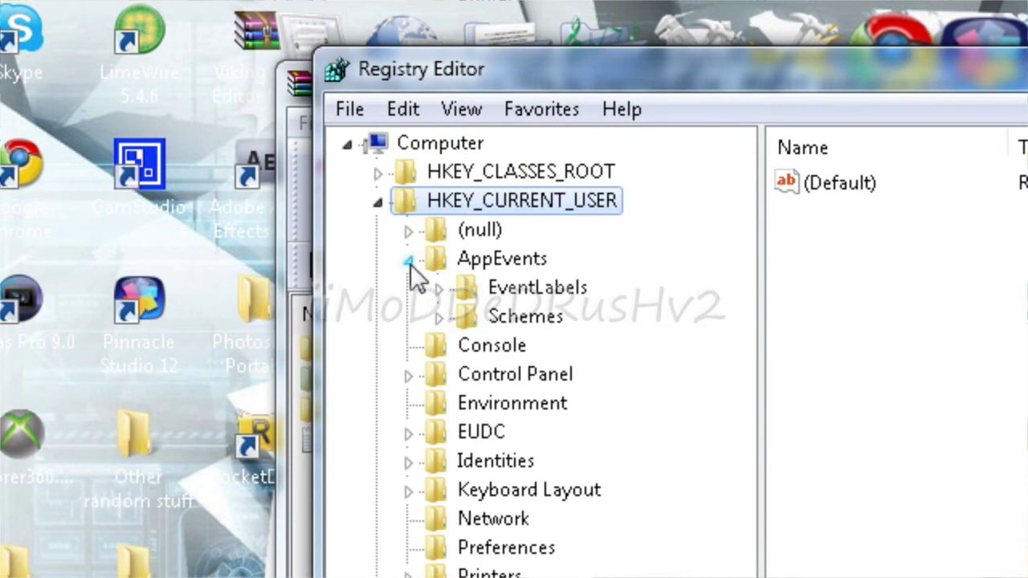
left_click(409, 260)
left_click(407, 316)
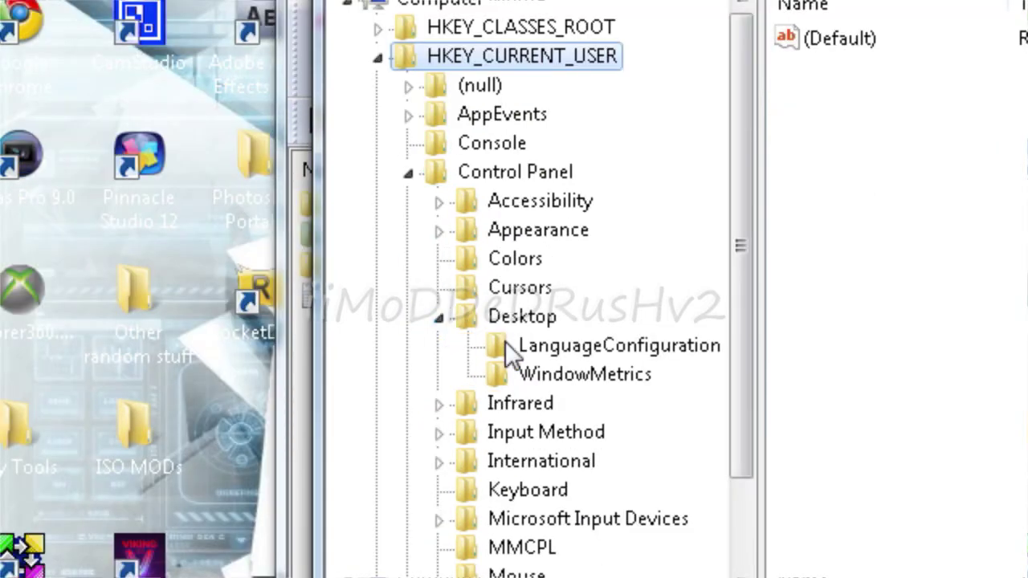
left_click(526, 374)
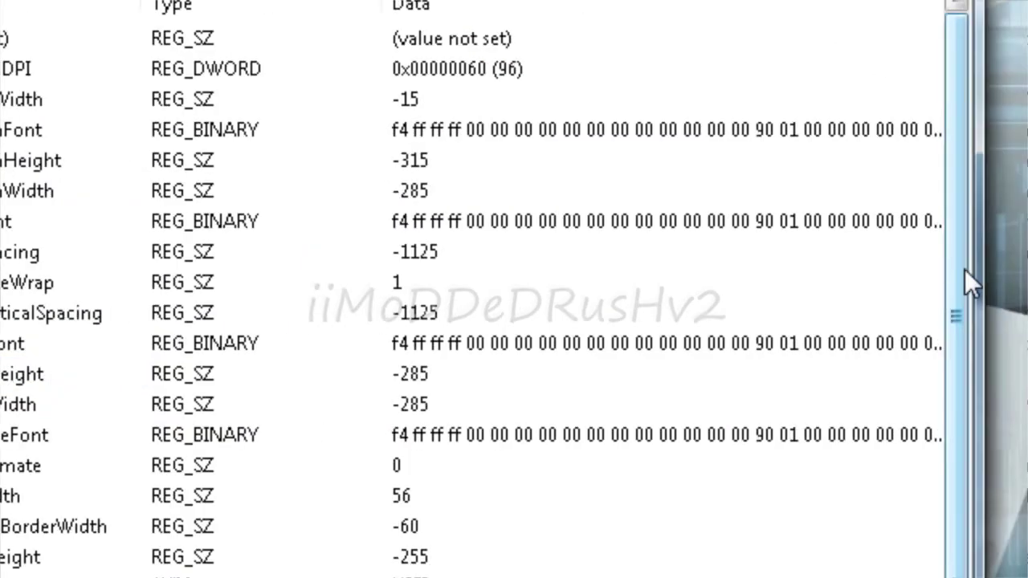
Step: Look through the WindowMetrics values, show the value types available for a new entry without creating one, and close the Registry Editor
left_click_drag(964, 268, 942, 397)
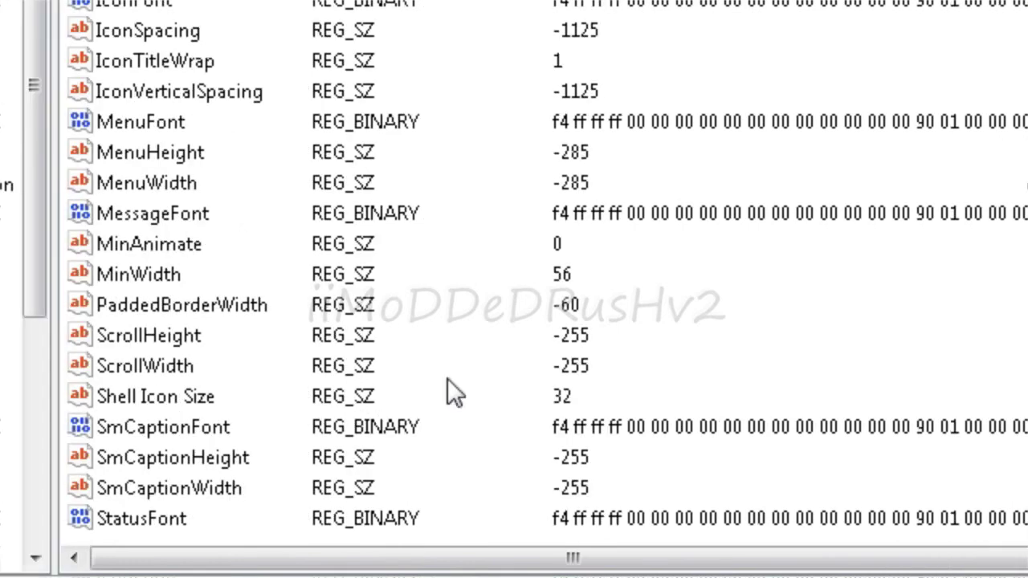
right_click(306, 371)
mouse_move(493, 393)
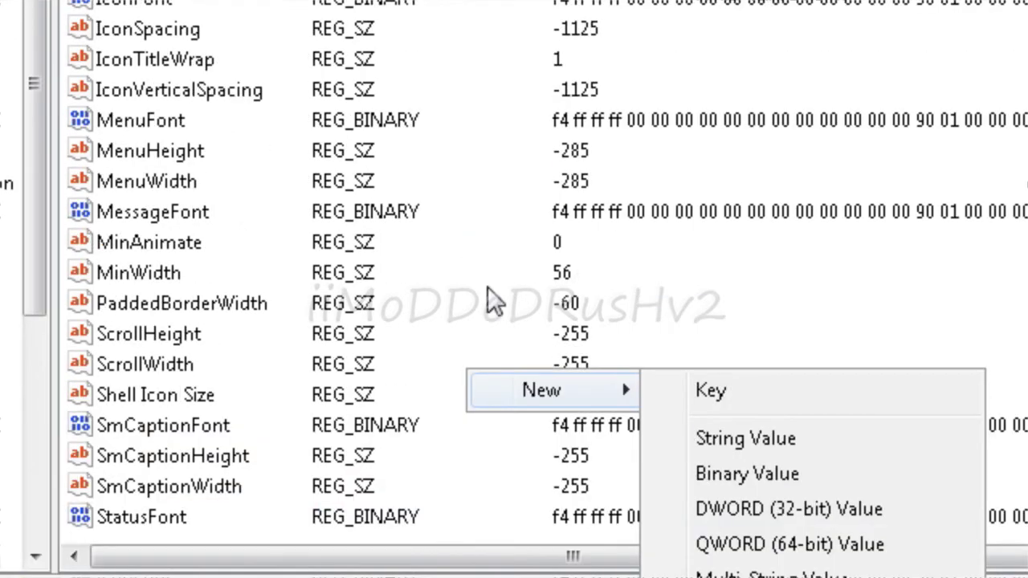
left_click(474, 144)
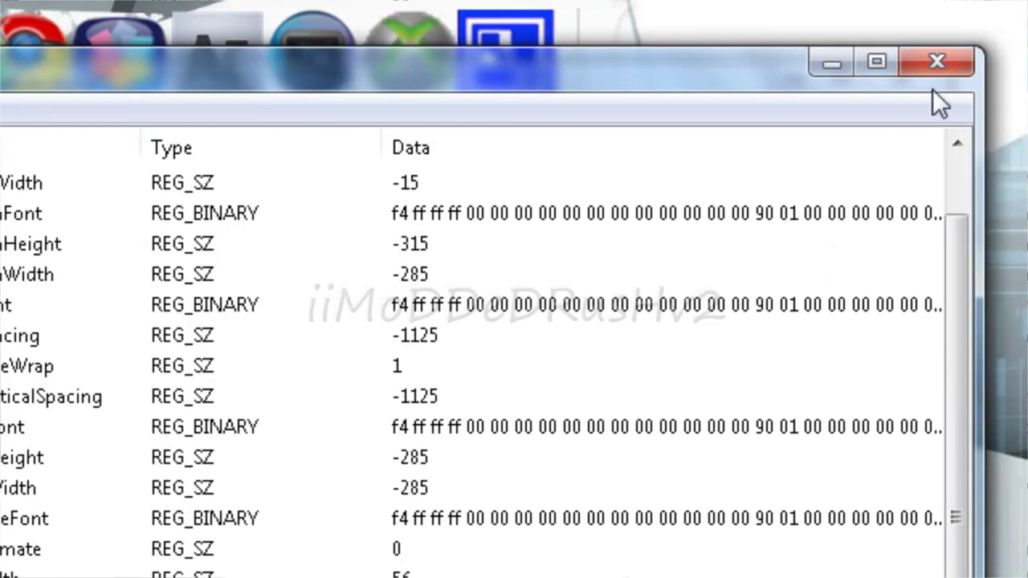
left_click(931, 72)
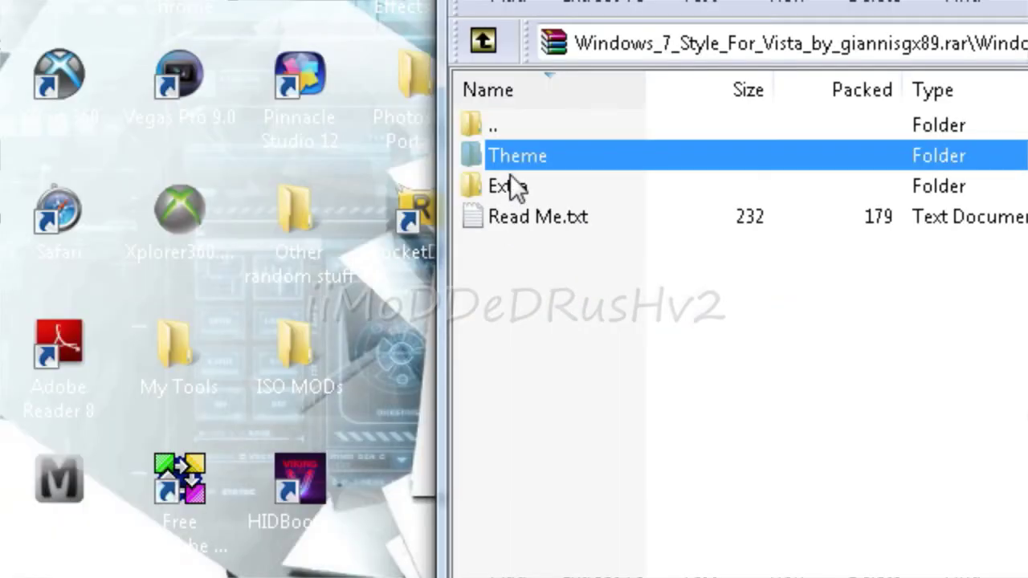
Step: Browse the archive's extras folder and its subfolders, and return up through the parent folders
double_click(511, 181)
double_click(537, 160)
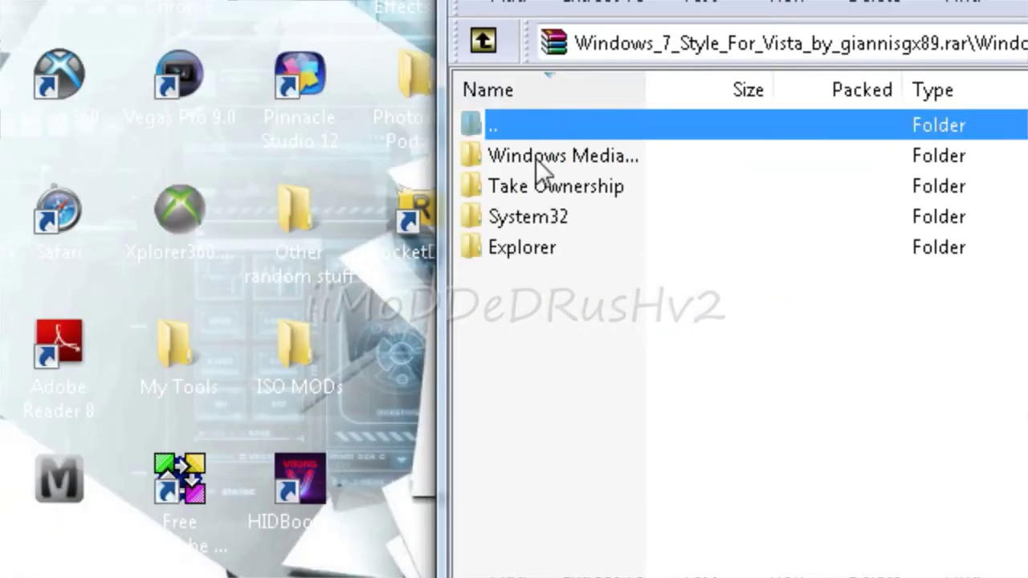
double_click(522, 276)
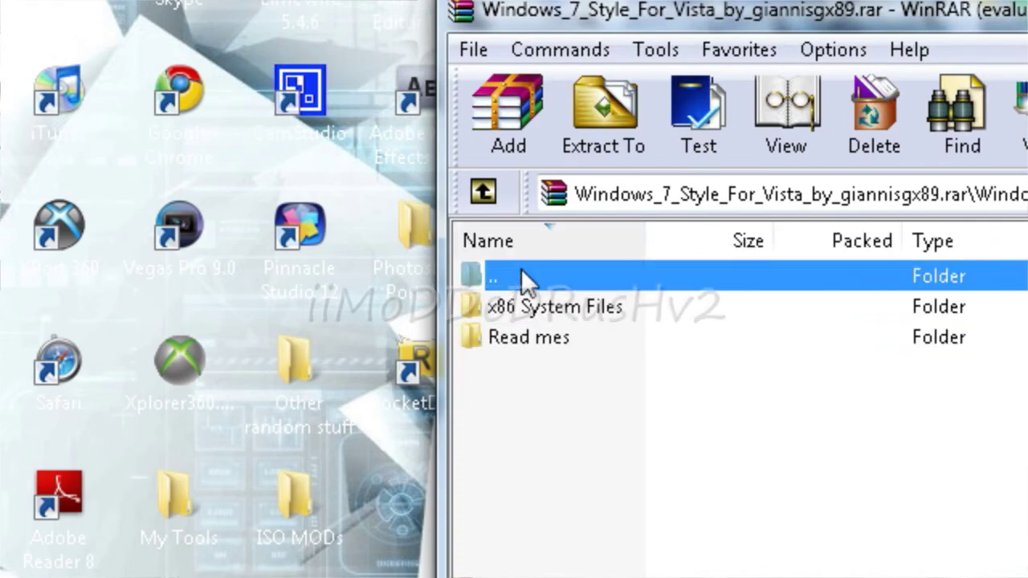
double_click(523, 275)
double_click(521, 275)
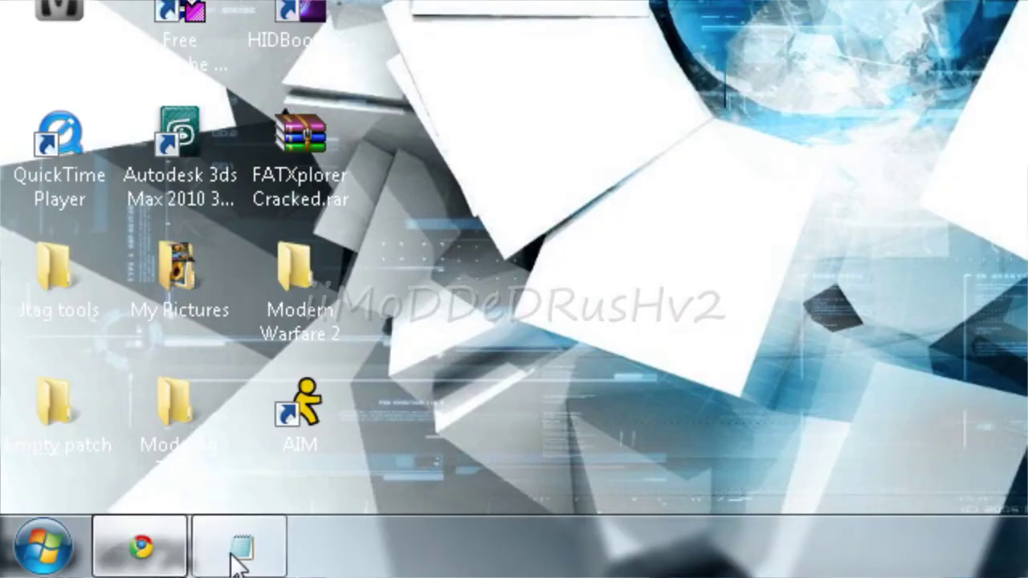
Step: Bring up the open Notepad window and close it, and briefly show and minimize the Chrome window
left_click(232, 554)
left_click(660, 75)
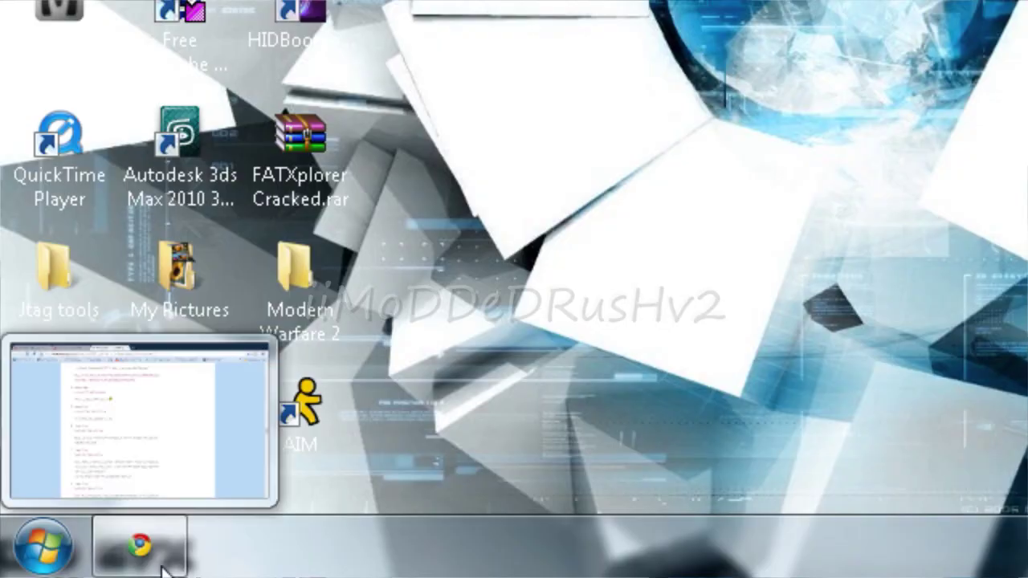
left_click(162, 568)
left_click(161, 567)
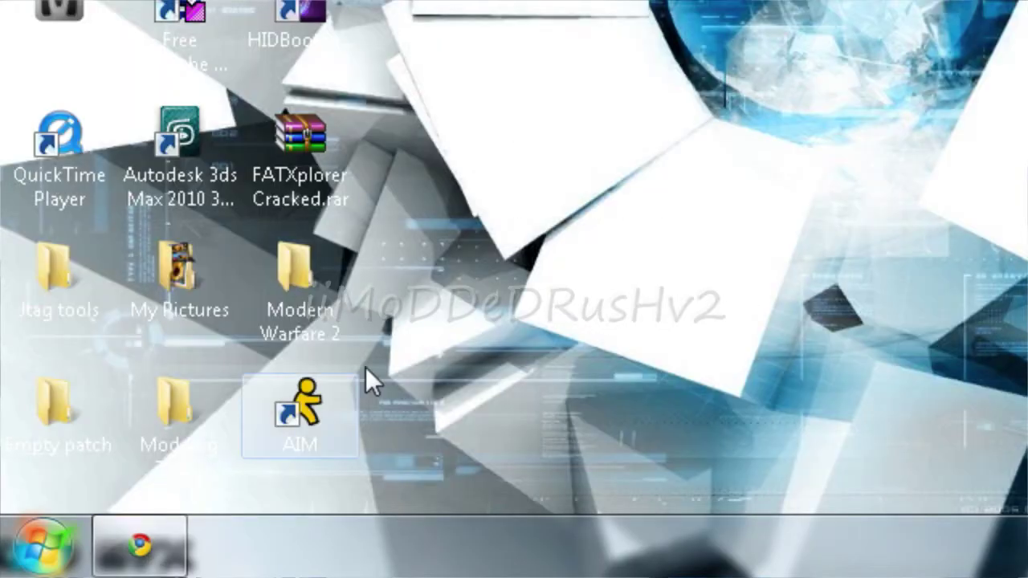